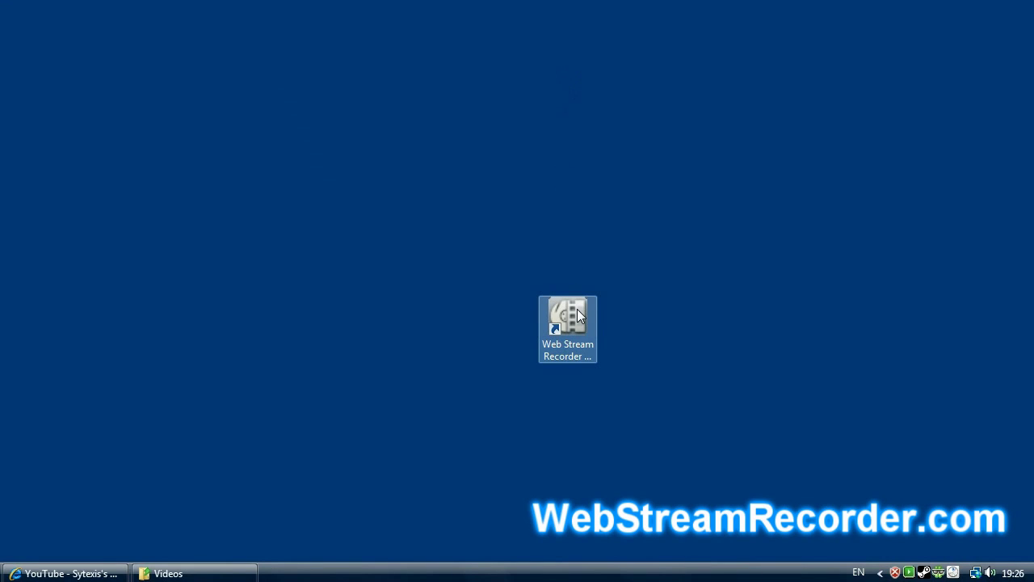
Step: Launch Web Stream Recorder 2010 from its desktop shortcut to an empty stream list
{"action": "left_click", "coordinate": [577, 315]}
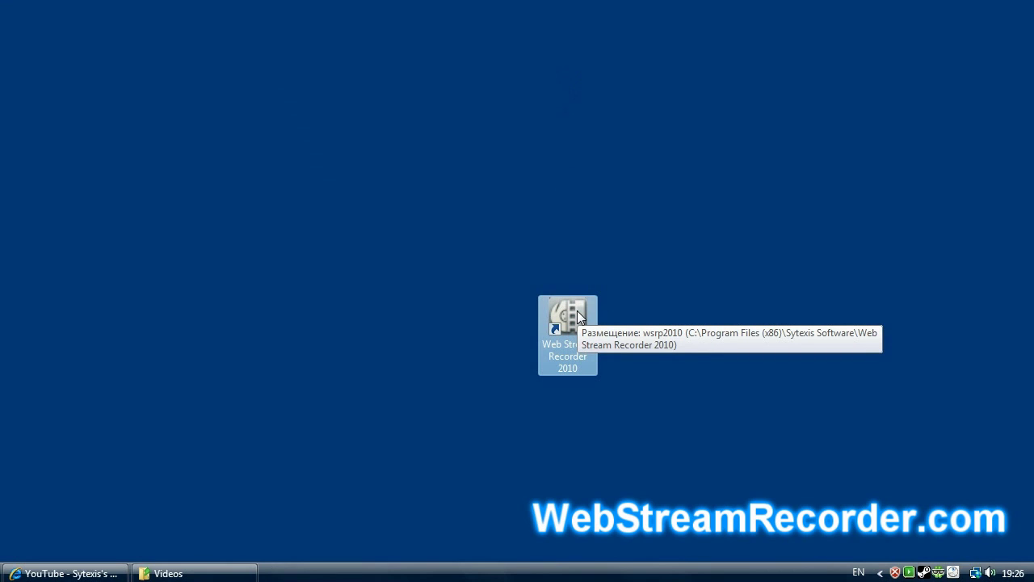
{"action": "double_click", "coordinate": [576, 315]}
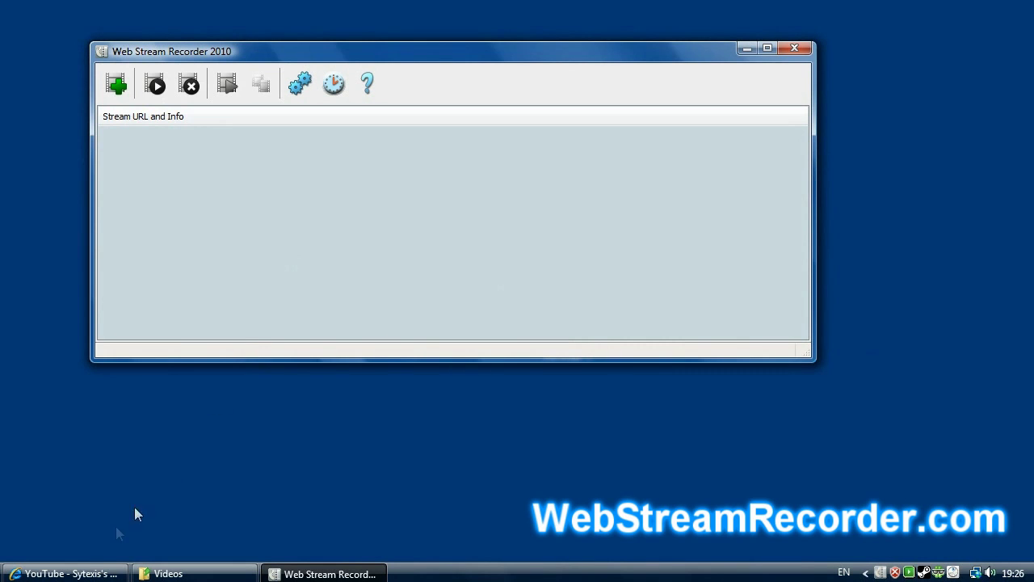
Step: Search YouTube for bf1943, play the Battlefield 1943 video, then go back to the results
{"action": "left_click", "coordinate": [65, 573]}
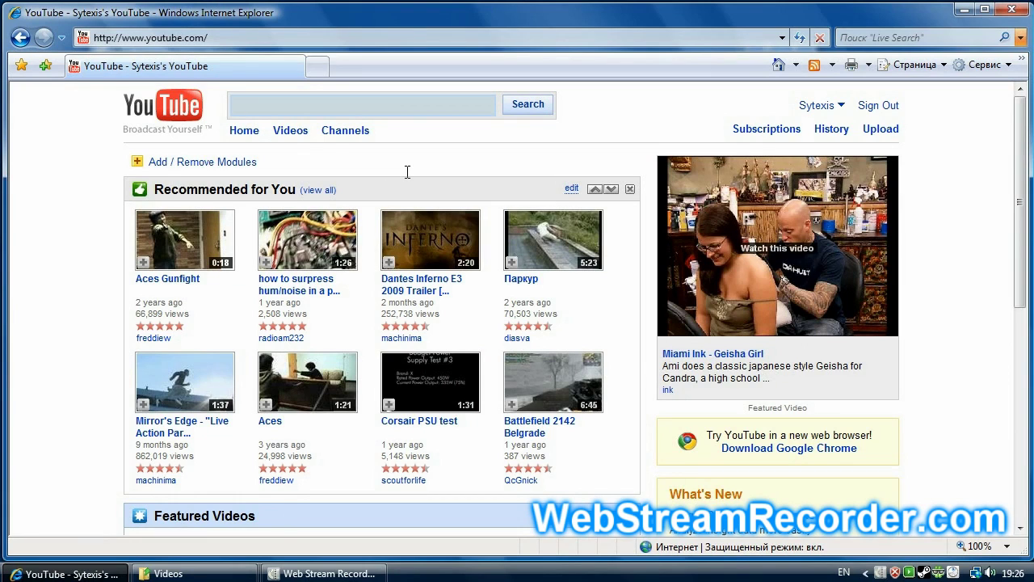
{"action": "type", "text": "1943"}
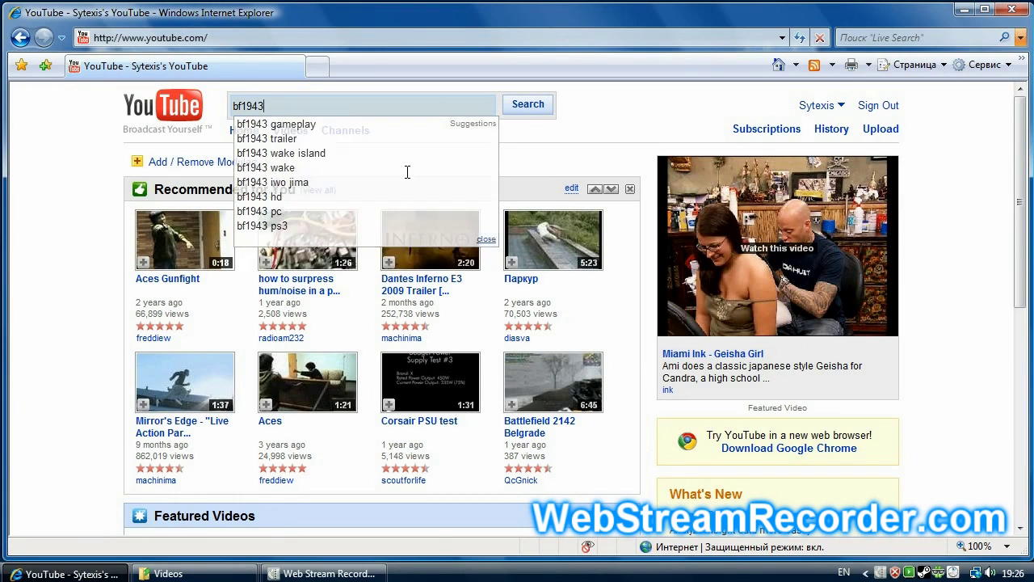
{"action": "key", "text": "Return"}
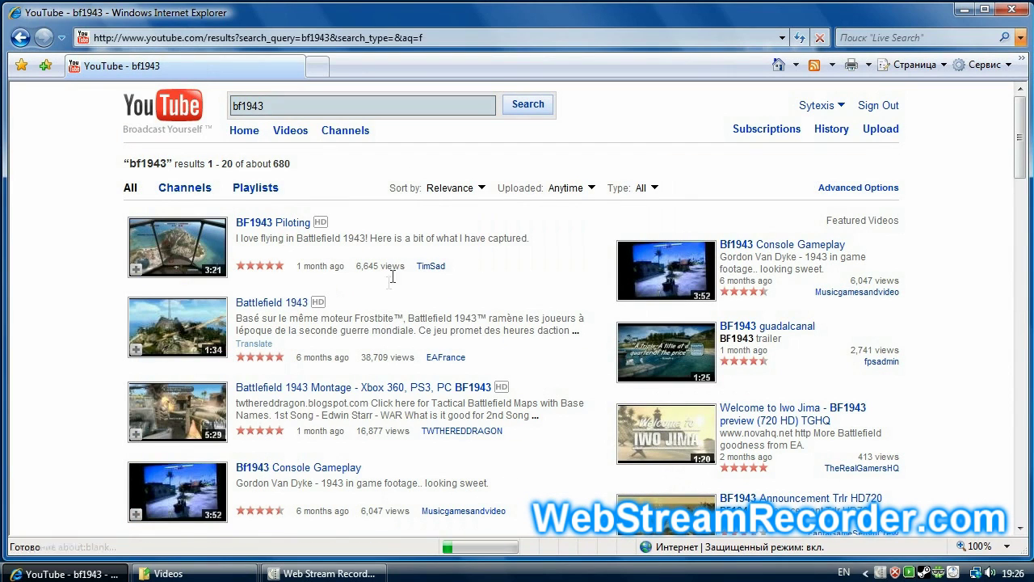
{"action": "left_click", "coordinate": [271, 305]}
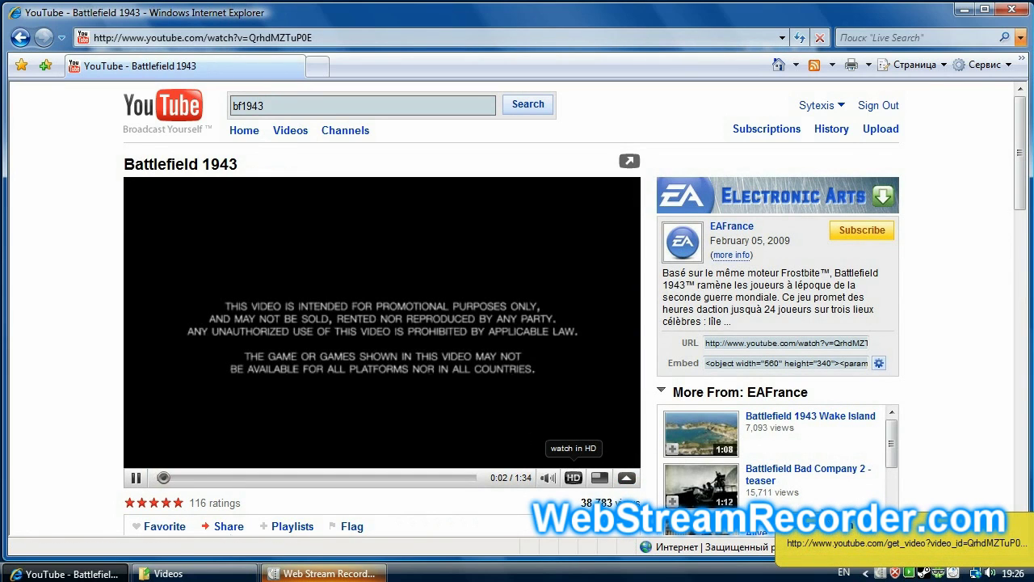
{"action": "left_click", "coordinate": [20, 38]}
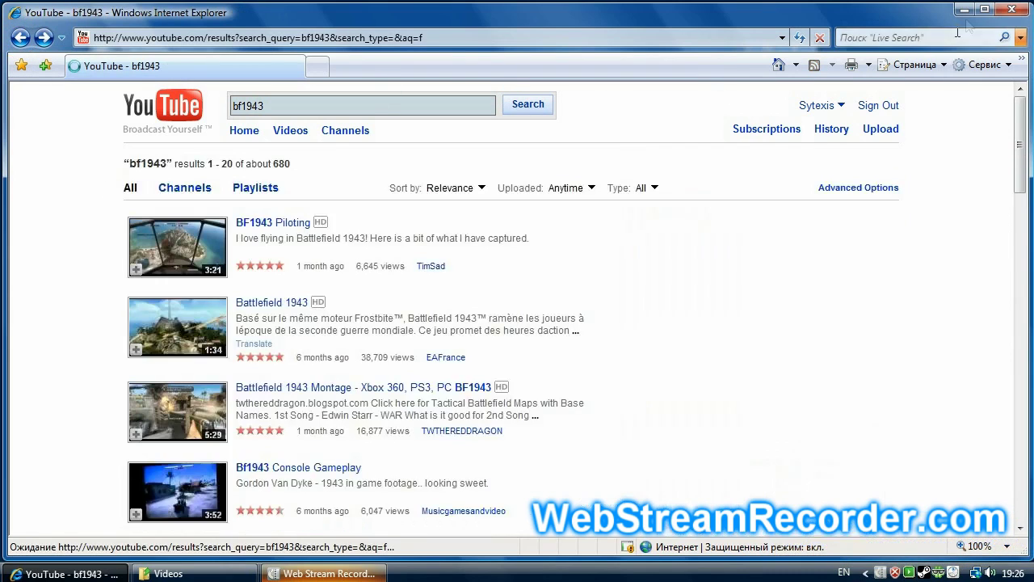
Step: Select Battlefield 1943.flv in the recorder and shrink the Stream URL column so all columns fit
{"action": "left_click", "coordinate": [966, 9]}
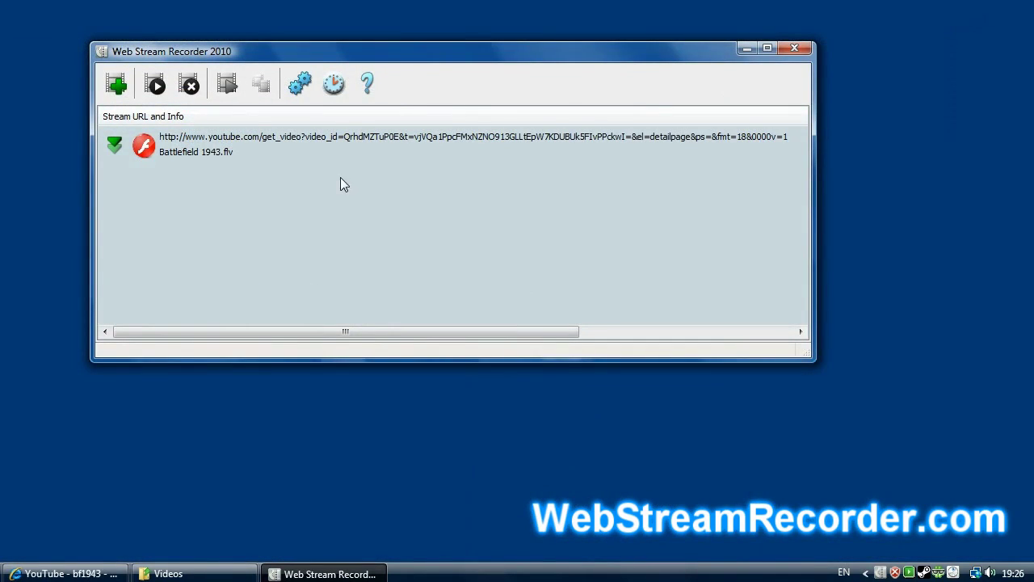
{"action": "left_click", "coordinate": [417, 144]}
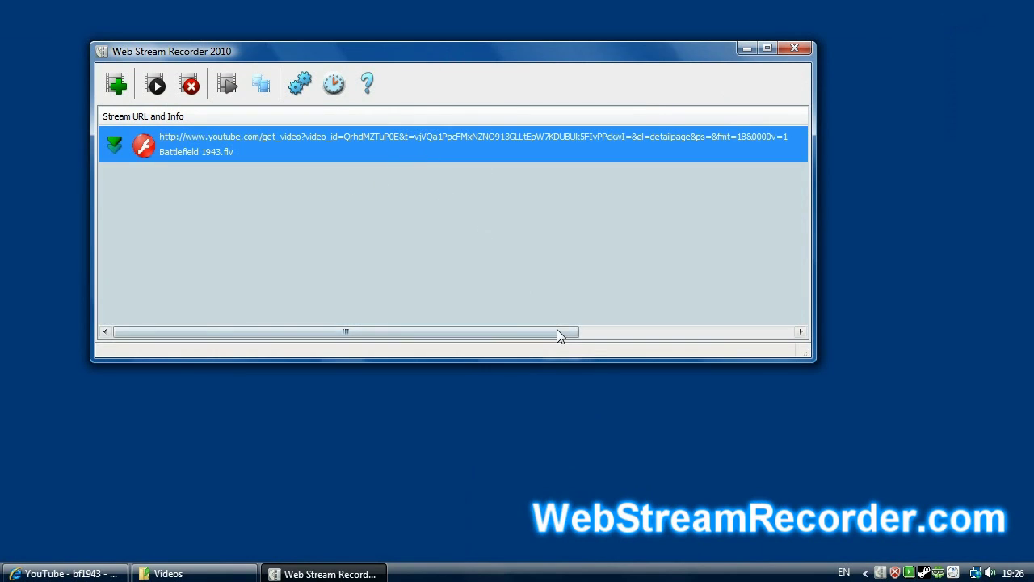
{"action": "left_click_drag", "start_coordinate": [566, 332], "coordinate": [686, 334]}
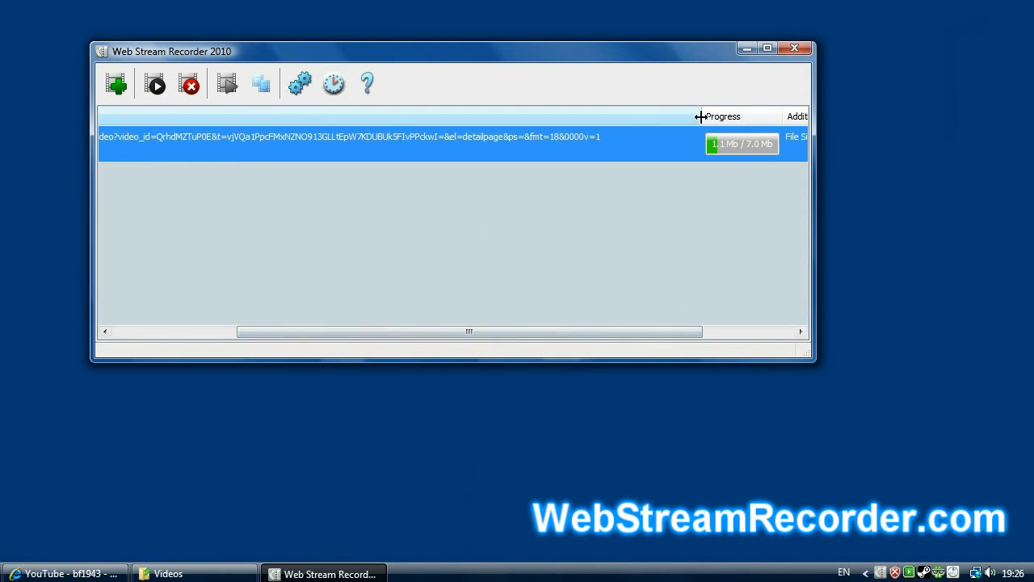
{"action": "left_click_drag", "start_coordinate": [700, 115], "coordinate": [405, 115]}
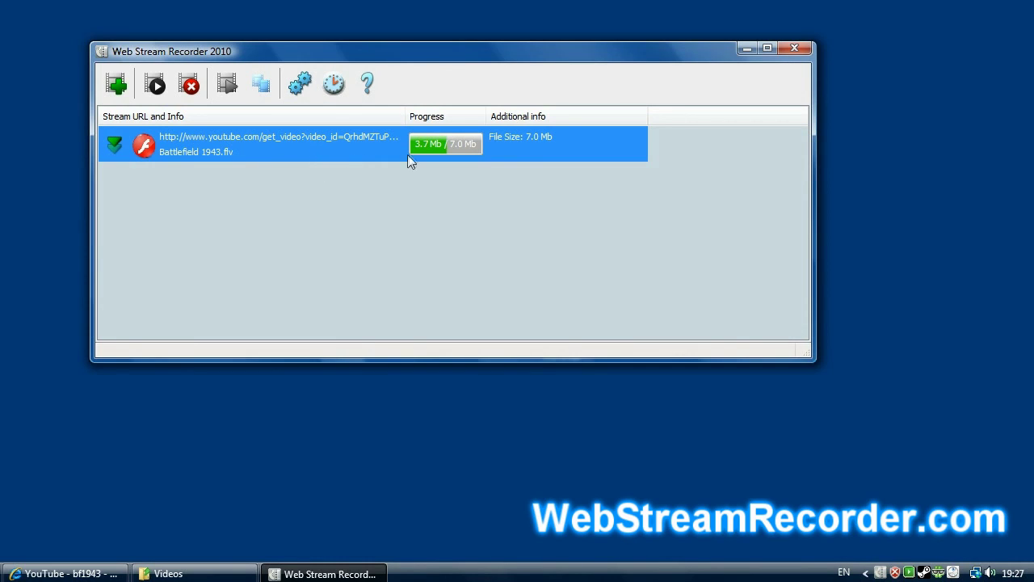
Step: Start a new scheduled task with Auto detect format, recurring on Monday, Tuesday and Wednesday
{"action": "left_click", "coordinate": [333, 84]}
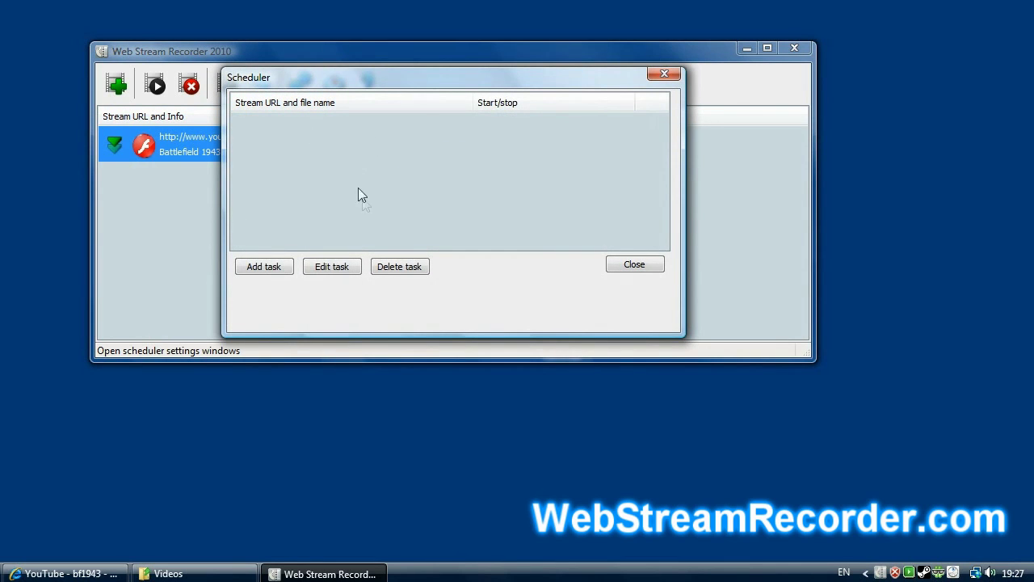
{"action": "left_click", "coordinate": [269, 269]}
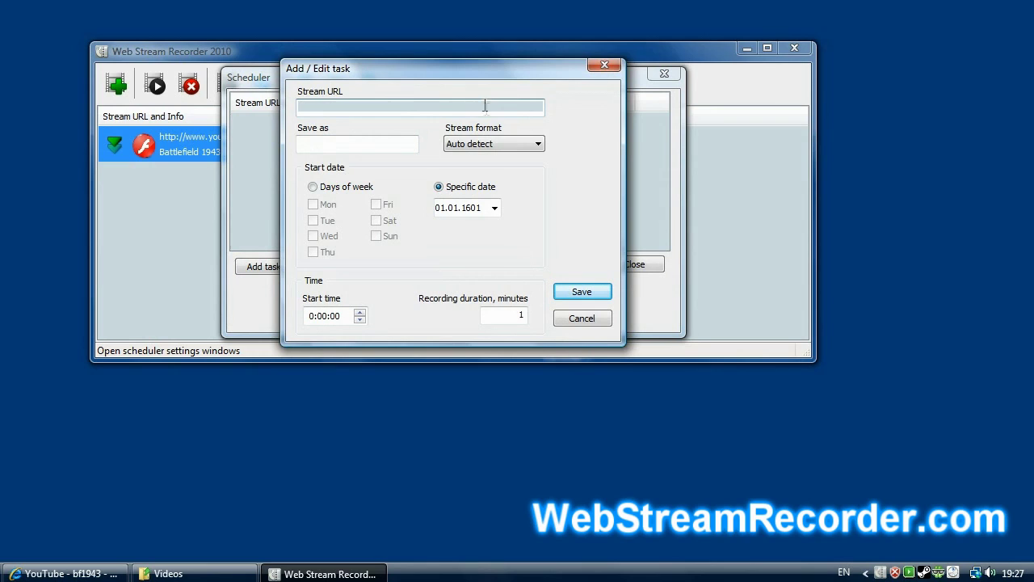
{"action": "left_click", "coordinate": [539, 145]}
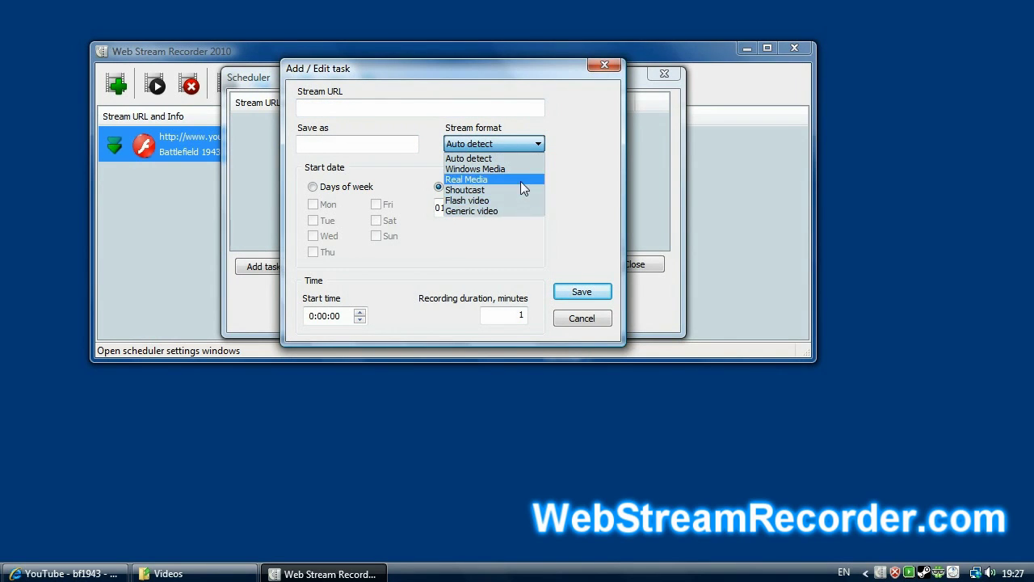
{"action": "left_click", "coordinate": [566, 149]}
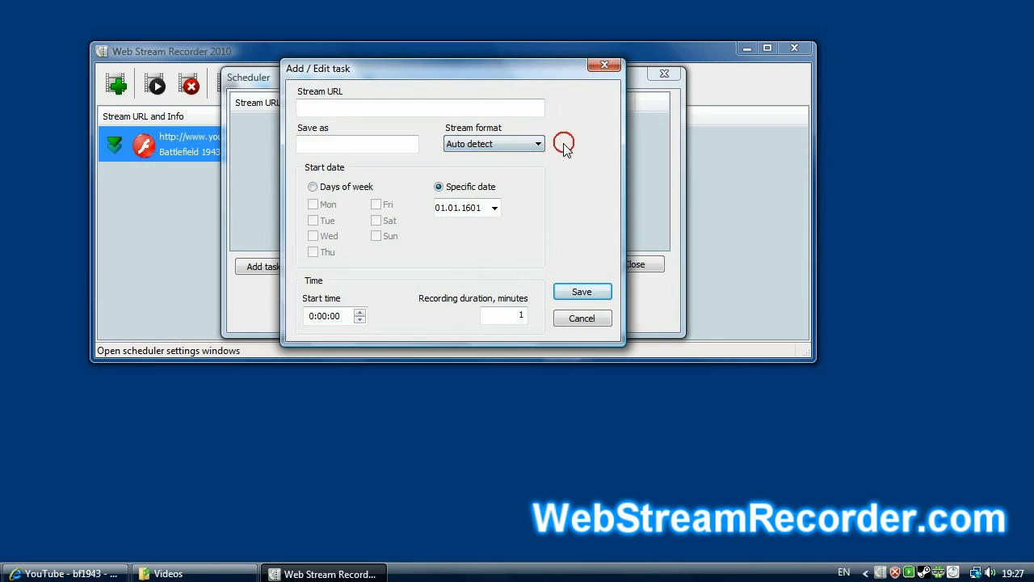
{"action": "left_click", "coordinate": [312, 187]}
{"action": "left_click", "coordinate": [313, 204]}
{"action": "left_click", "coordinate": [313, 220]}
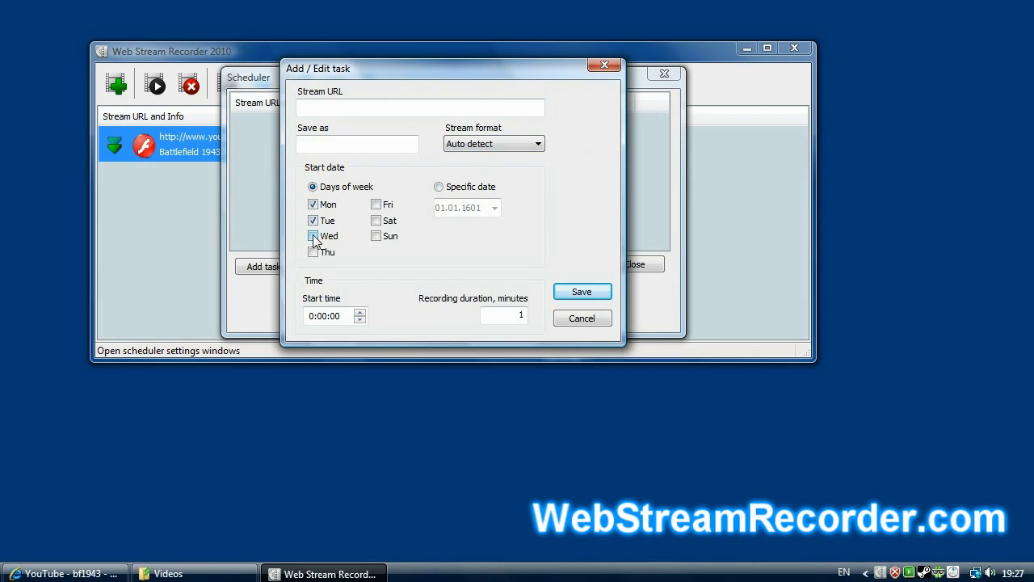
{"action": "left_click", "coordinate": [312, 236]}
Step: Switch the task to a specific date with start time 5:52 and 5-minute duration
{"action": "left_click", "coordinate": [439, 187]}
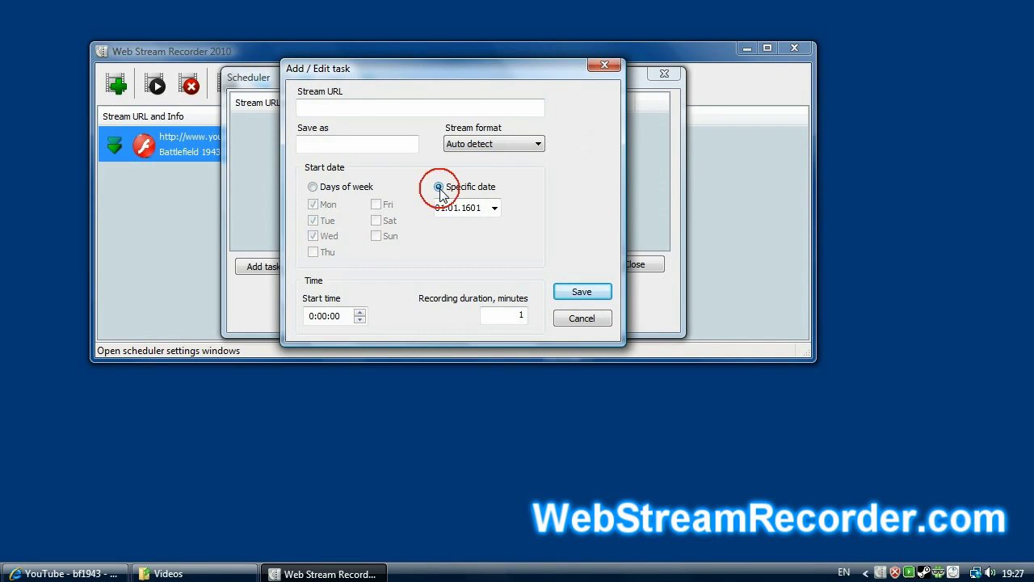
{"action": "left_click", "coordinate": [320, 316]}
{"action": "type", "text": "52"}
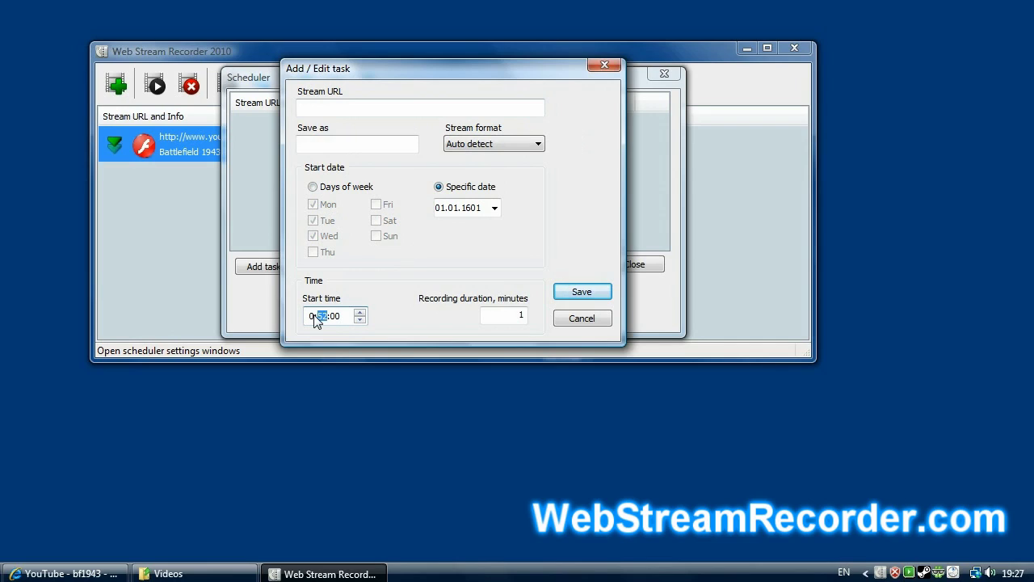
{"action": "left_click", "coordinate": [312, 316]}
{"action": "type", "text": "5"}
{"action": "left_click", "coordinate": [512, 314]}
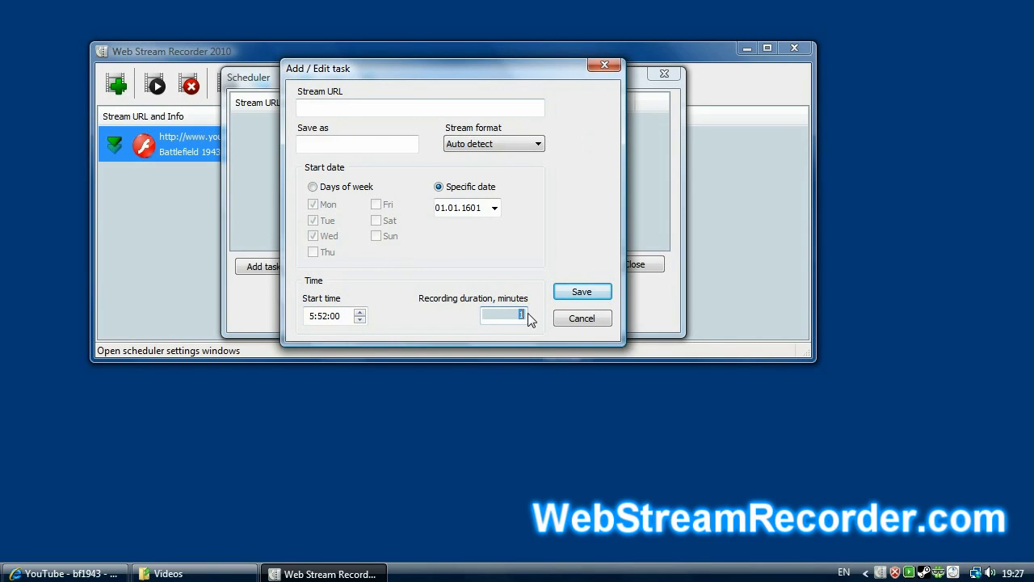
{"action": "type", "text": "5"}
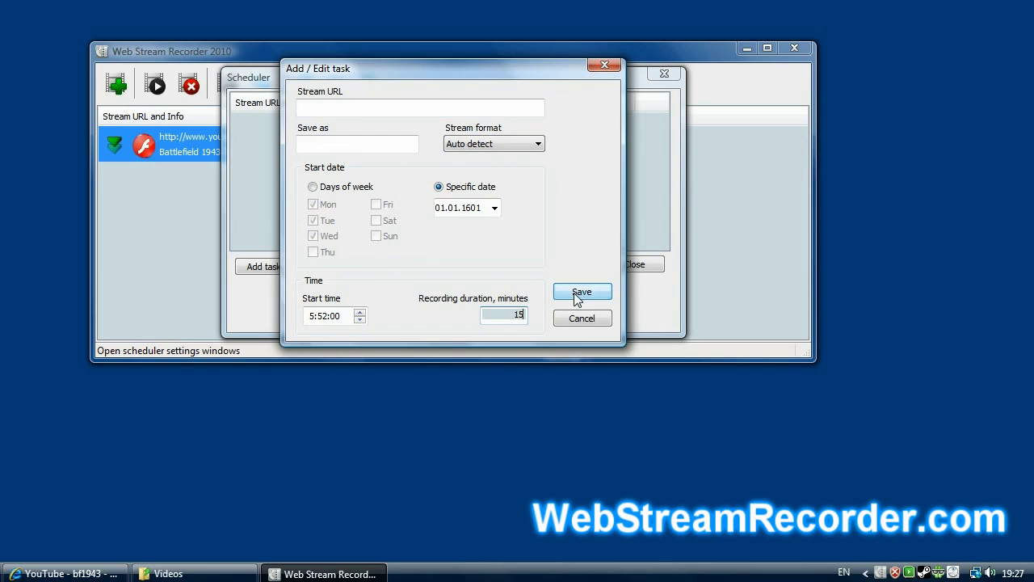
Step: Try saving the task, dismiss the empty Stream URL error, and cancel the task
{"action": "left_click", "coordinate": [582, 291]}
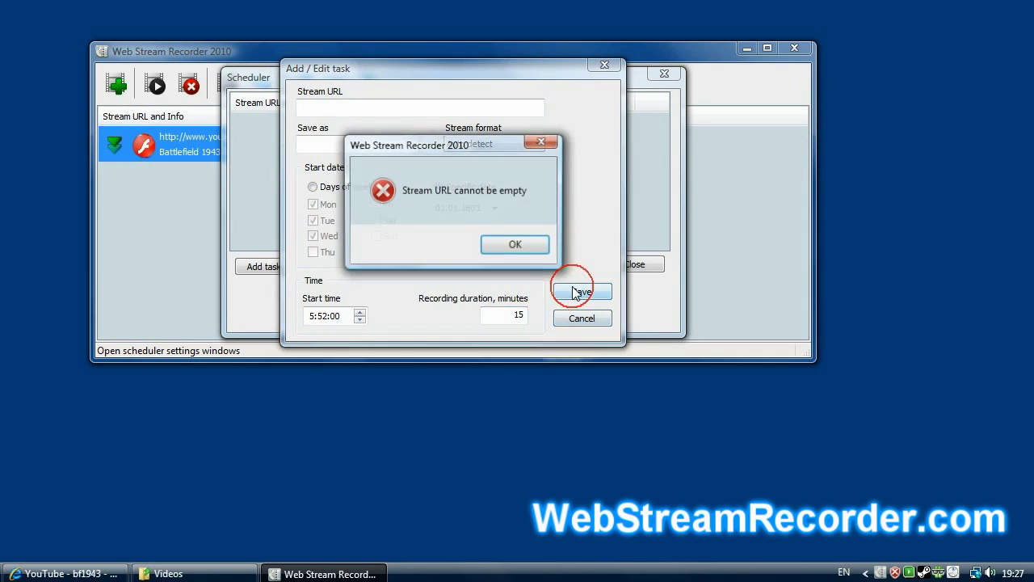
{"action": "left_click", "coordinate": [516, 245]}
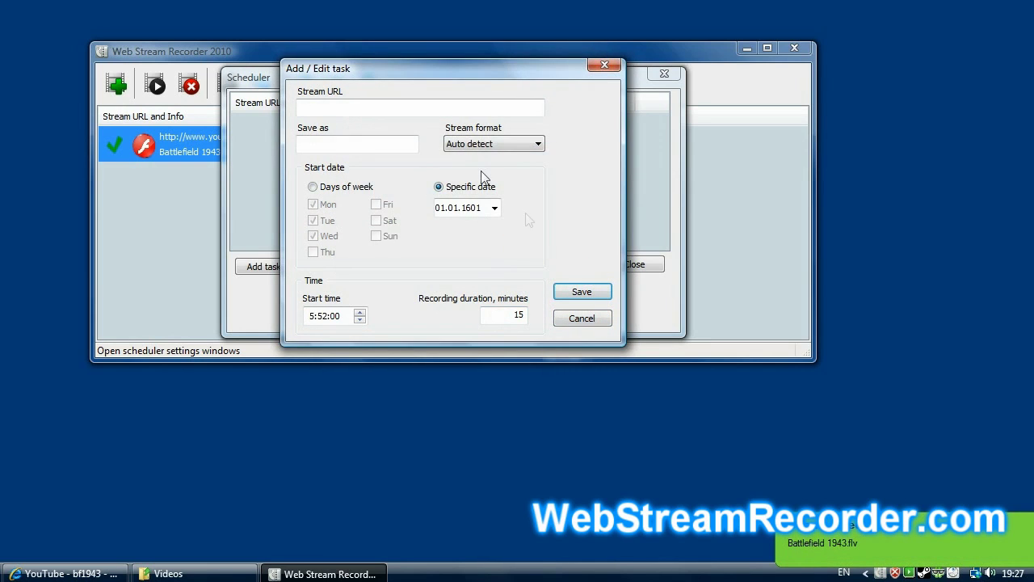
{"action": "left_click", "coordinate": [581, 318]}
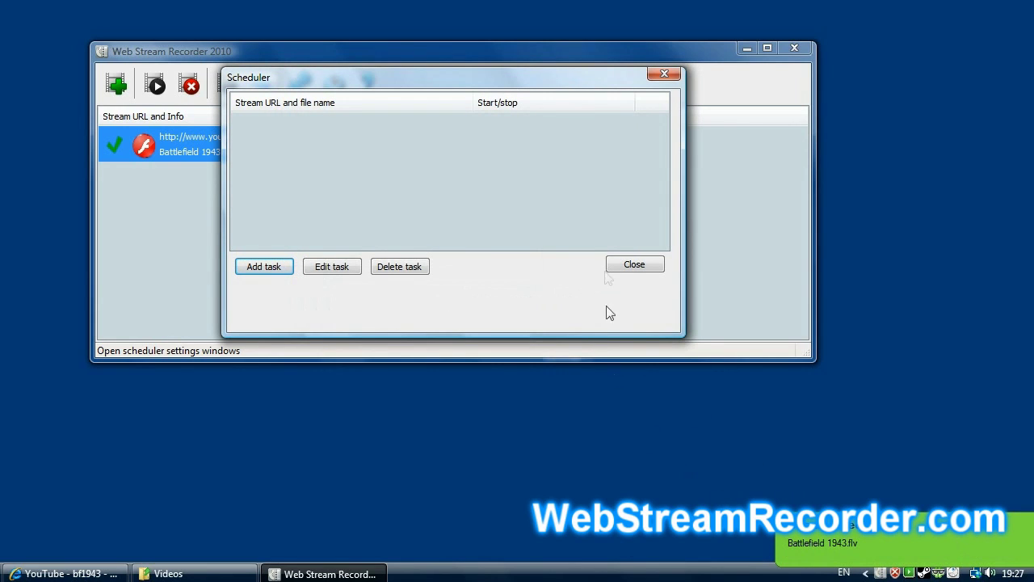
Step: Close the scheduler and play back the finished Battlefield 1943.flv recording
{"action": "left_click", "coordinate": [624, 263]}
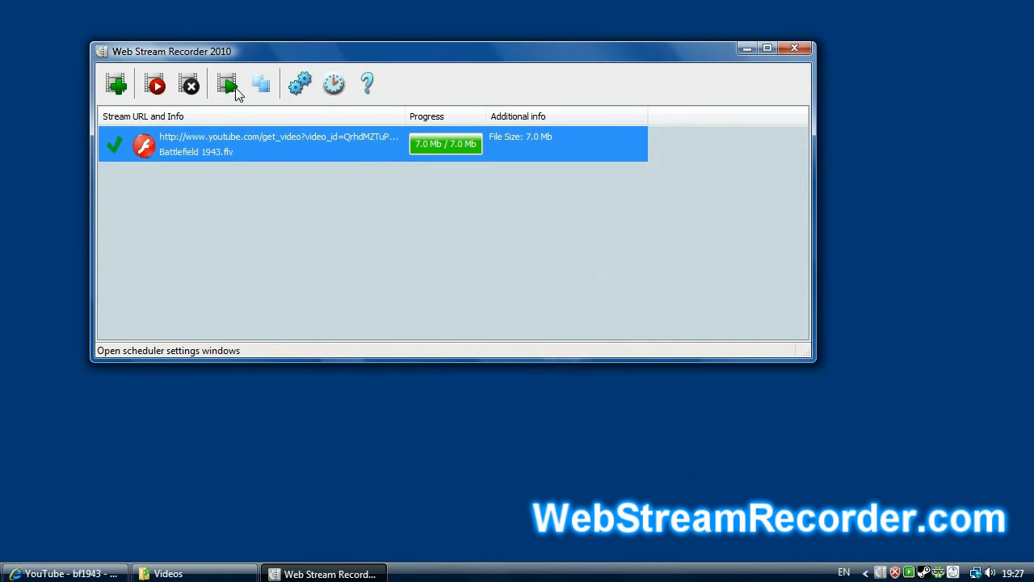
{"action": "right_click", "coordinate": [232, 140]}
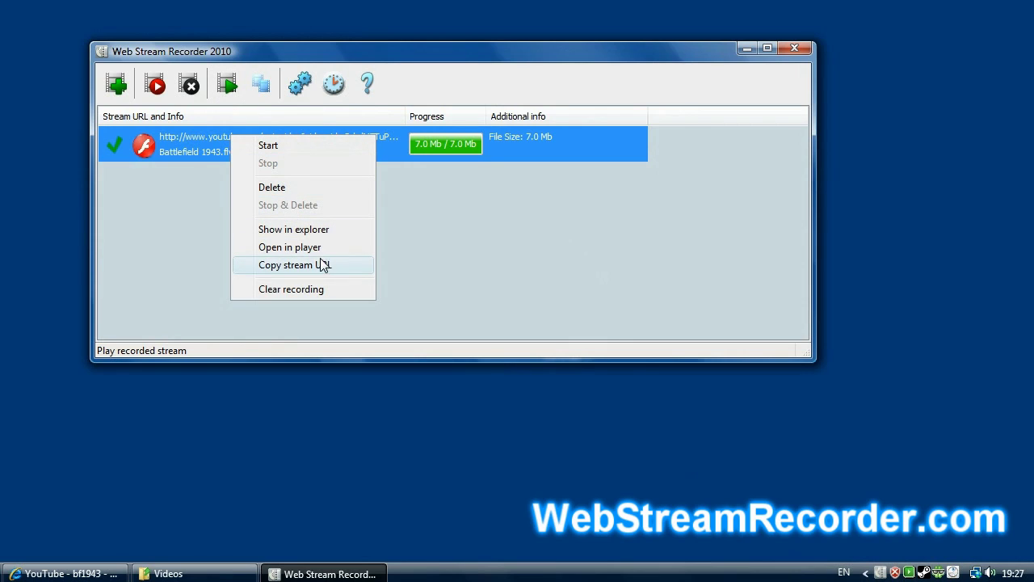
{"action": "left_click", "coordinate": [227, 85]}
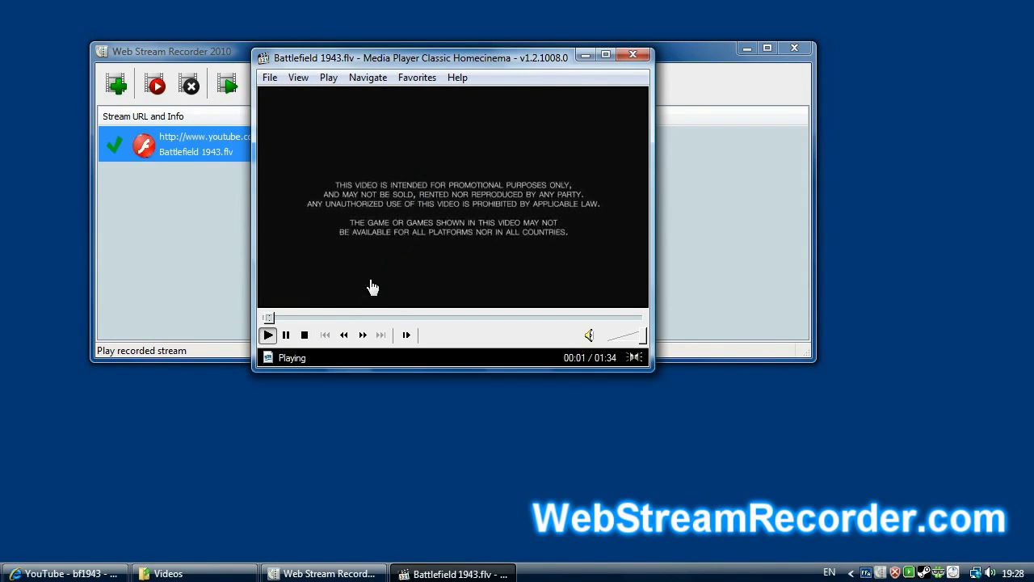
Step: Skip past the opening disclaimer to the battle footage, then close Media Player Classic
{"action": "left_click", "coordinate": [300, 317]}
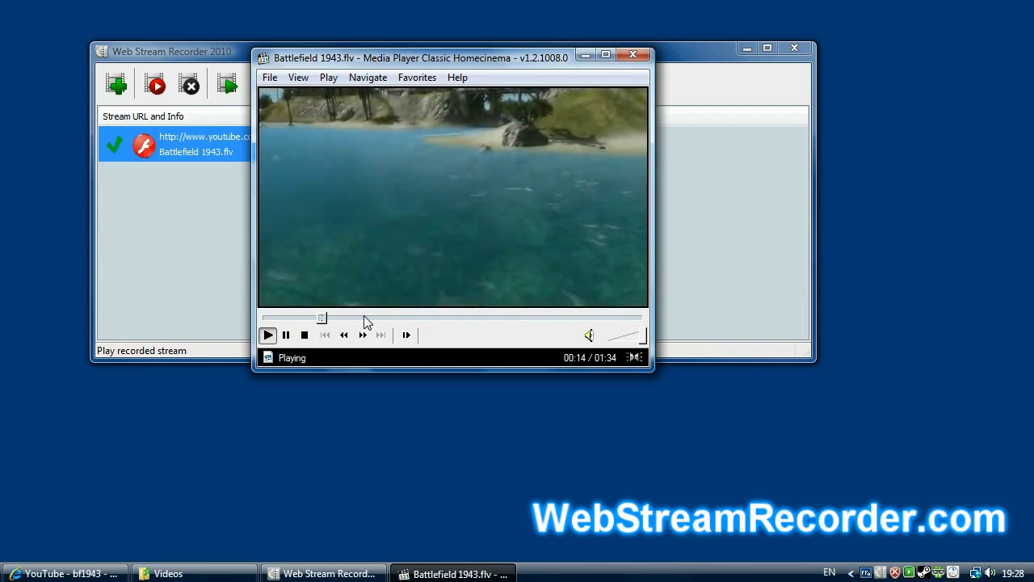
{"action": "left_click", "coordinate": [381, 318]}
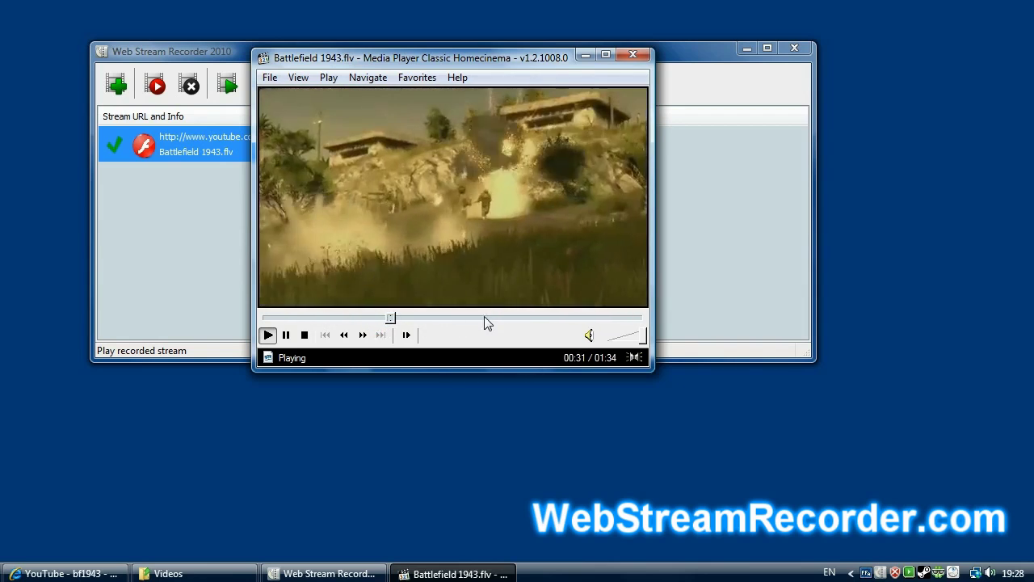
{"action": "left_click", "coordinate": [634, 55]}
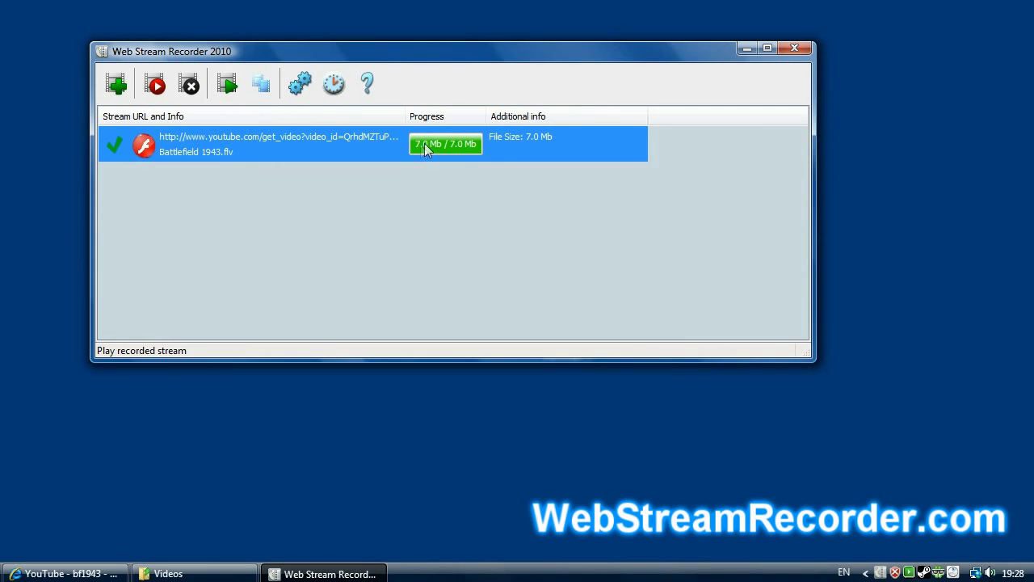
Step: Open the BF1943 Piloting and Battlefield 1943 Montage videos from the bf1943 results, then hide the browser
{"action": "left_click", "coordinate": [65, 572]}
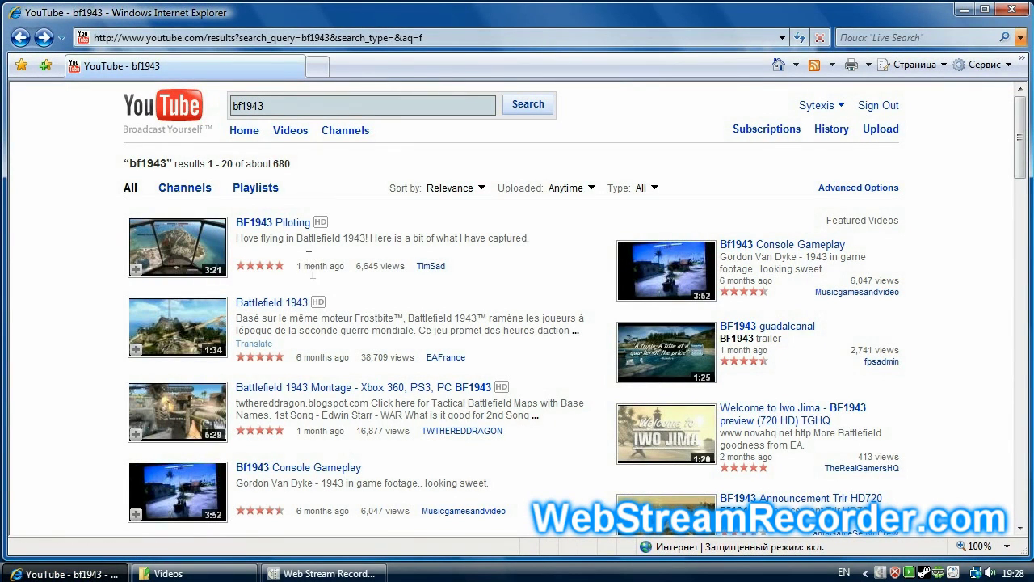
{"action": "left_click", "coordinate": [292, 225]}
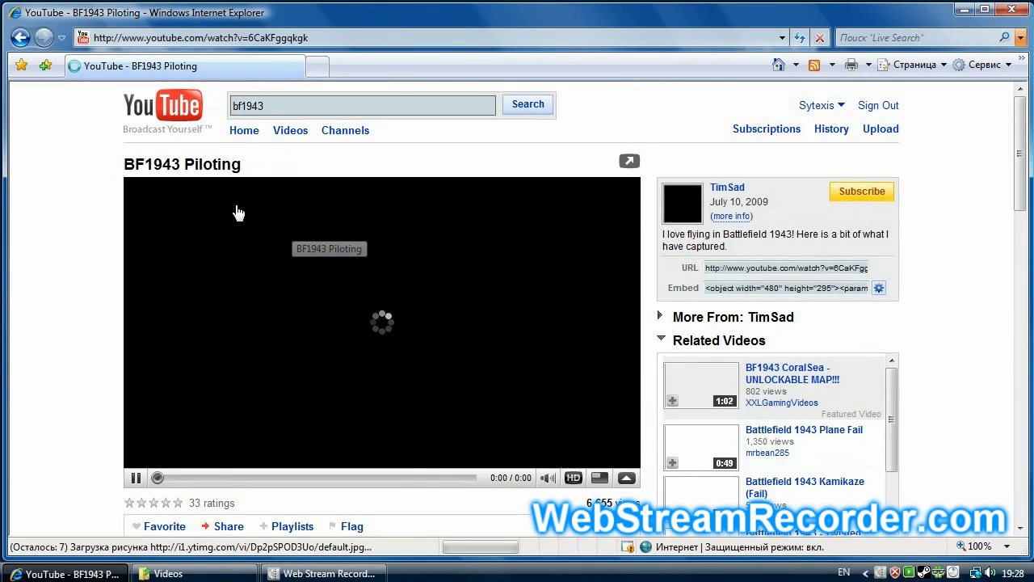
{"action": "left_click", "coordinate": [20, 37]}
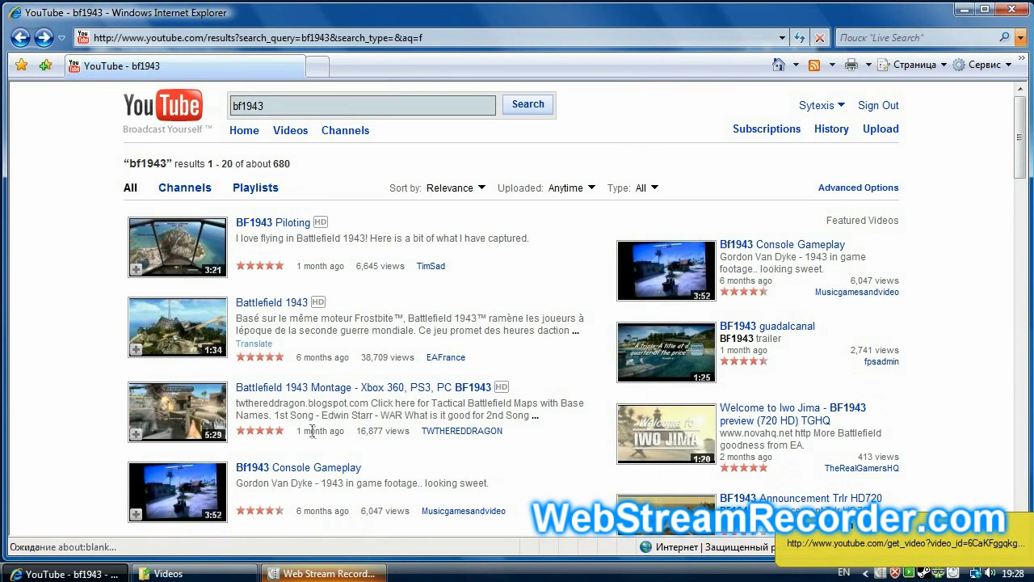
{"action": "left_click", "coordinate": [300, 387]}
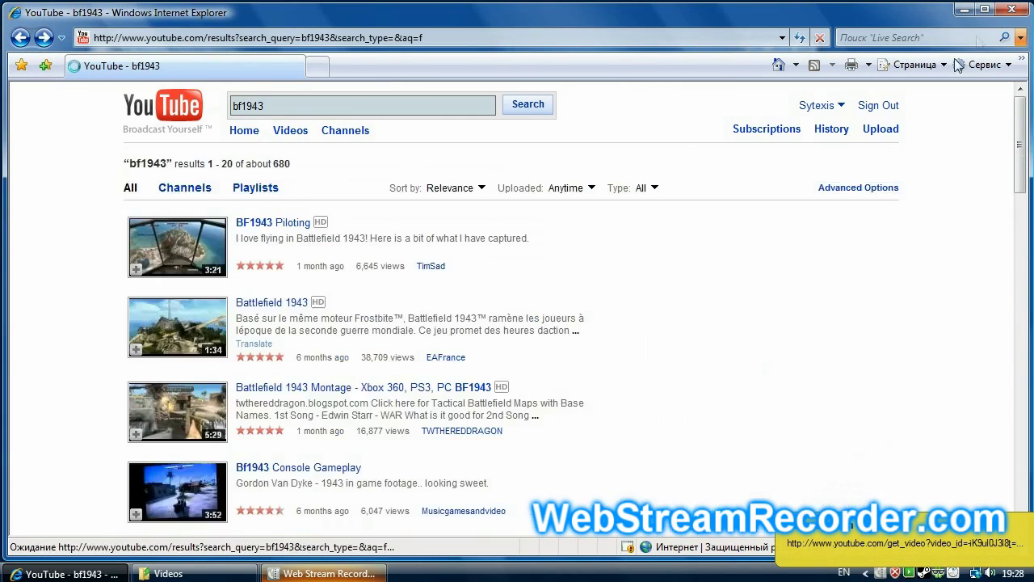
{"action": "left_click", "coordinate": [964, 11]}
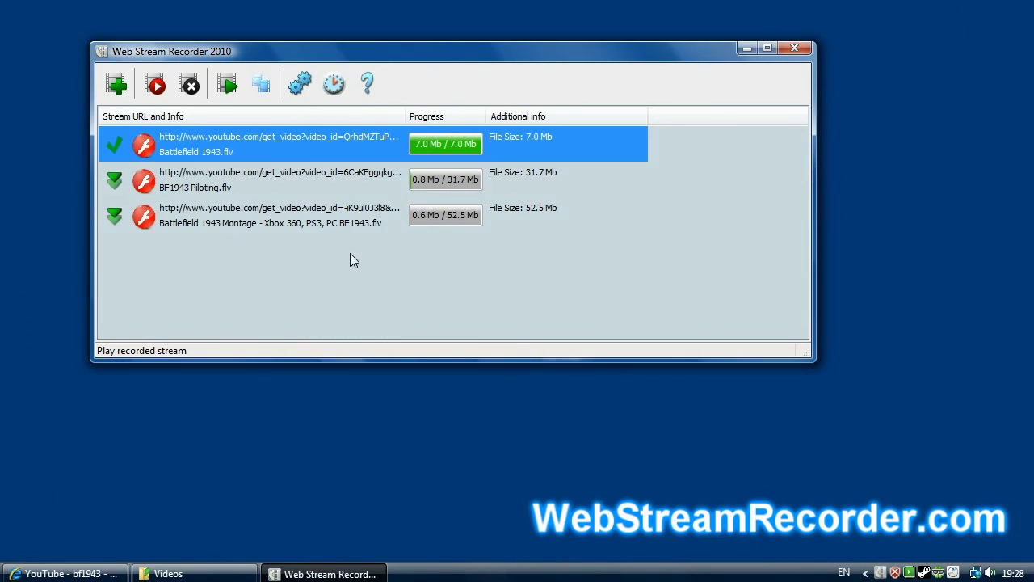
Step: Stop recording the Battlefield 1943 Montage stream at 0.8 of 52.5 Mb
{"action": "left_click", "coordinate": [214, 223]}
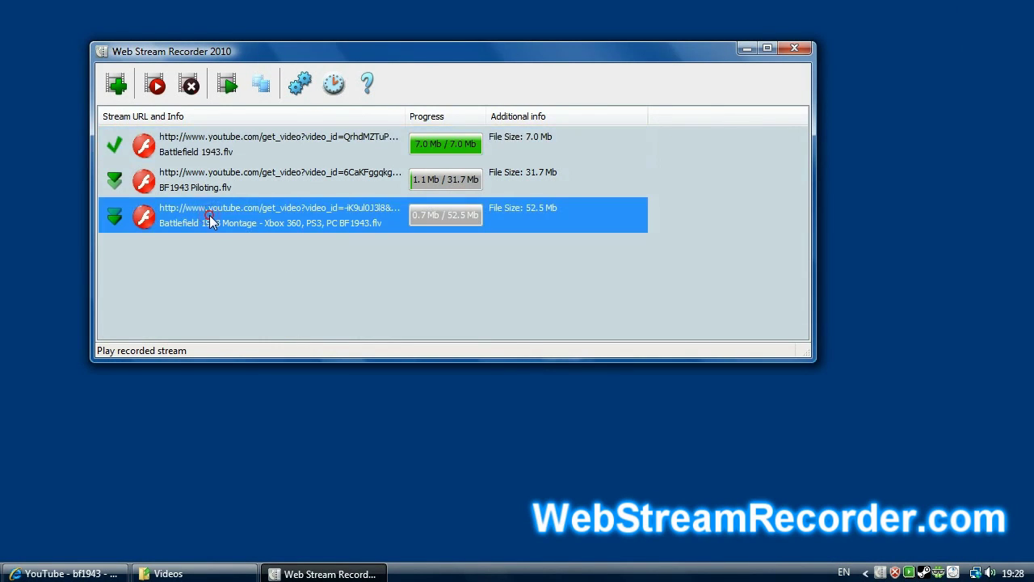
{"action": "left_click", "coordinate": [189, 84]}
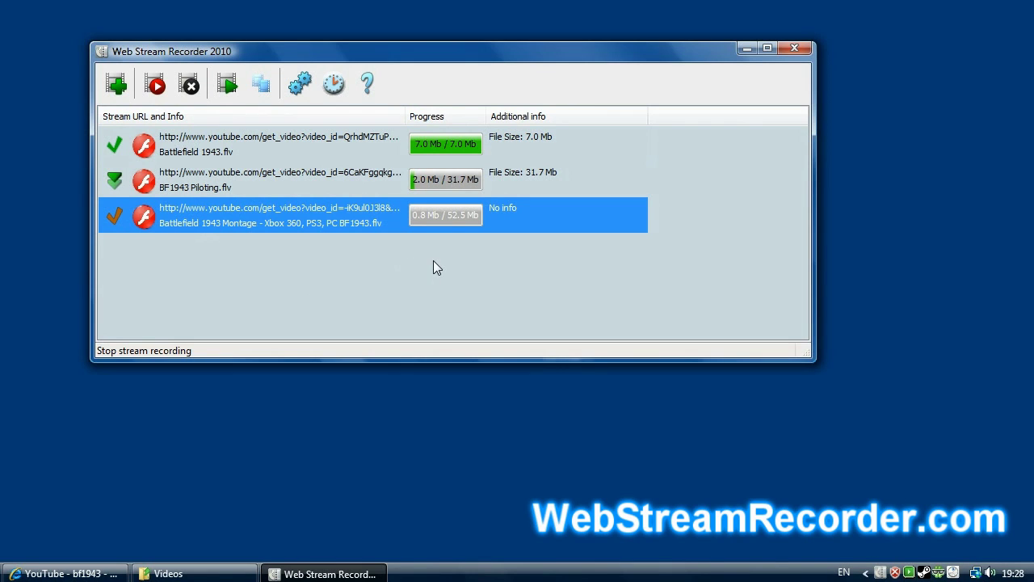
Step: Check Settings without changes, stop BF1943 Piloting at 5.1/31.7 Mb, and close the recorder
{"action": "left_click", "coordinate": [300, 84]}
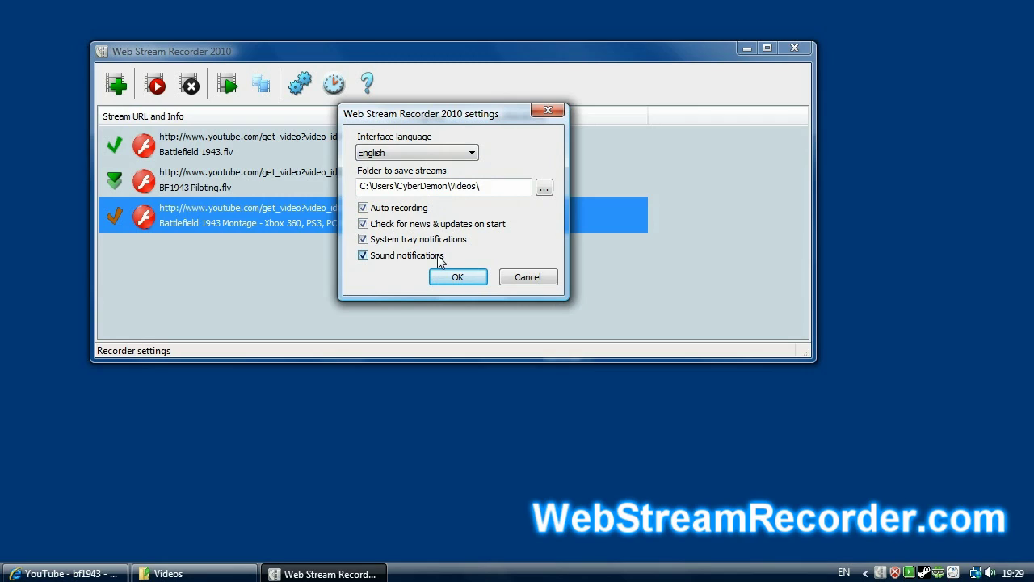
{"action": "left_click", "coordinate": [526, 277]}
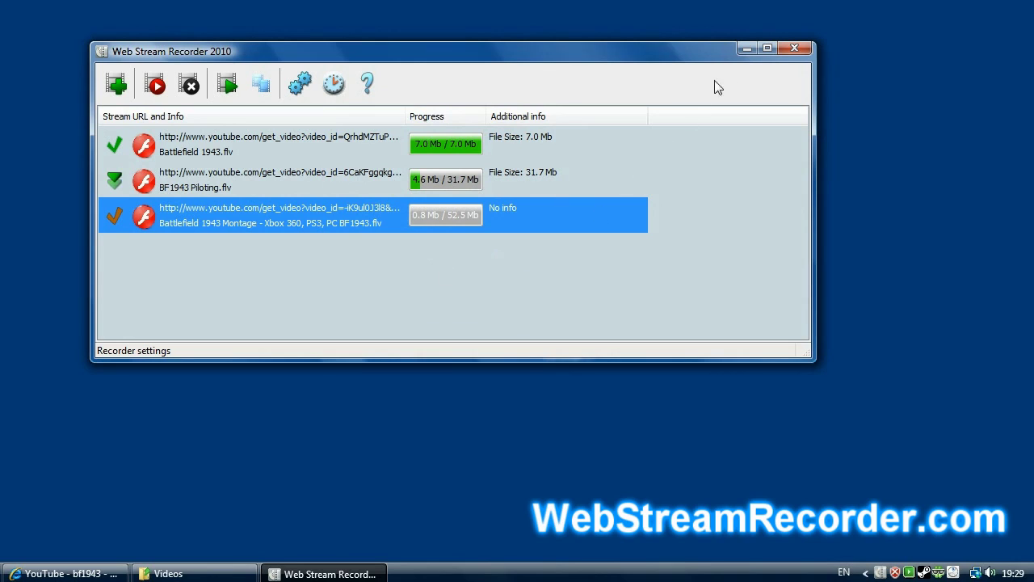
{"action": "left_click", "coordinate": [230, 187]}
{"action": "left_click", "coordinate": [188, 84]}
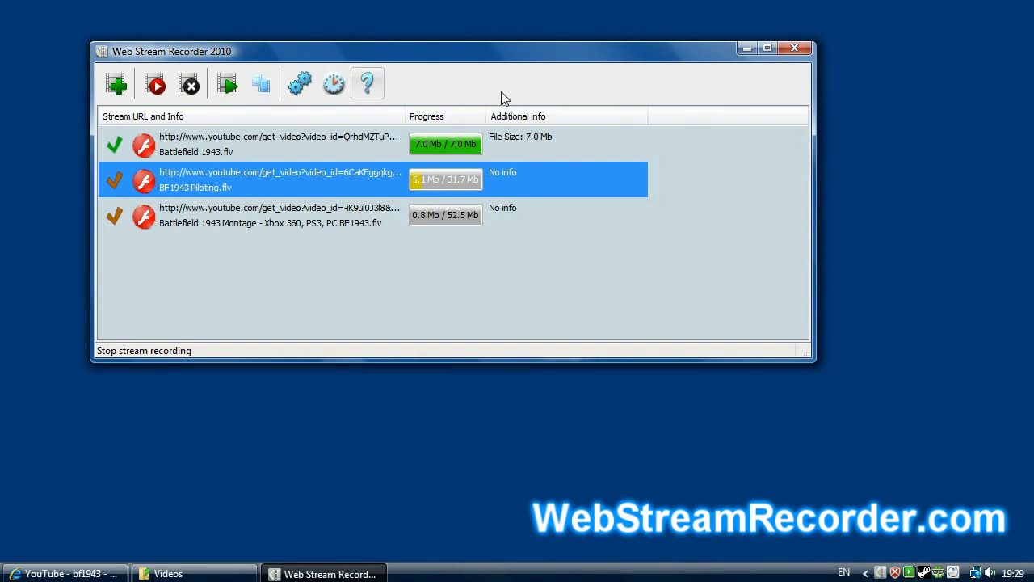
{"action": "left_click", "coordinate": [794, 49]}
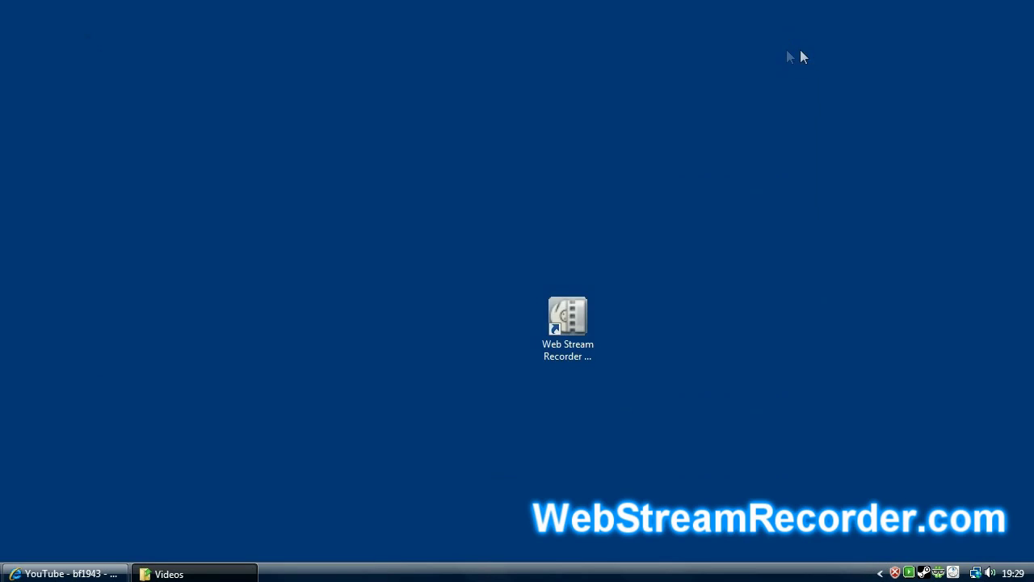